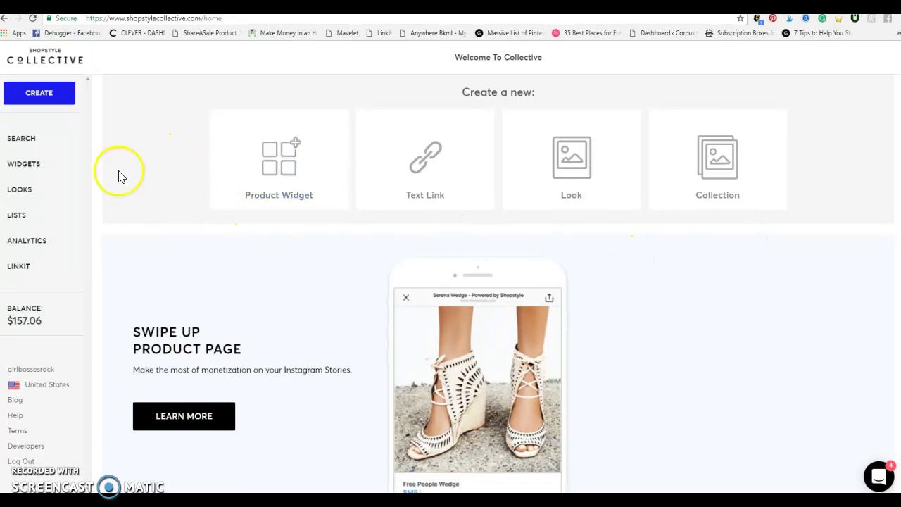
# Search the ShopStyle product catalog for "purse".
pyautogui.click(20, 138)
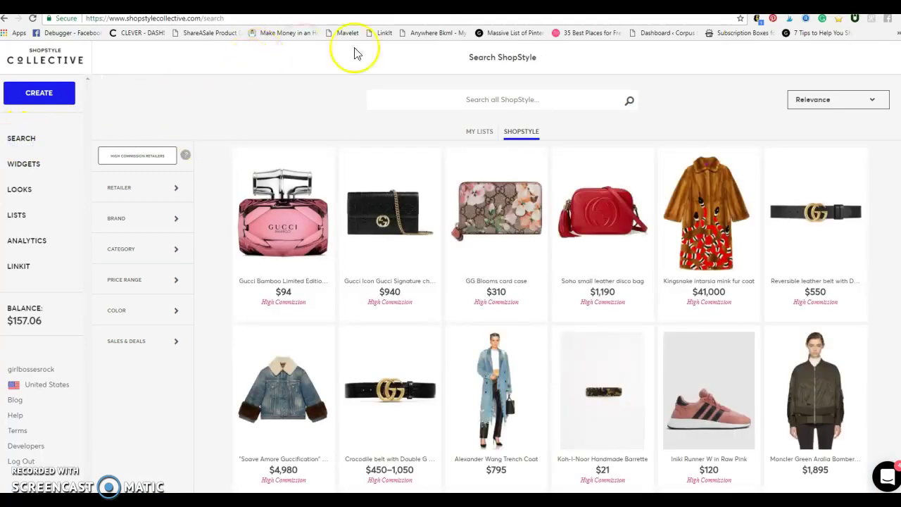
pyautogui.click(461, 99)
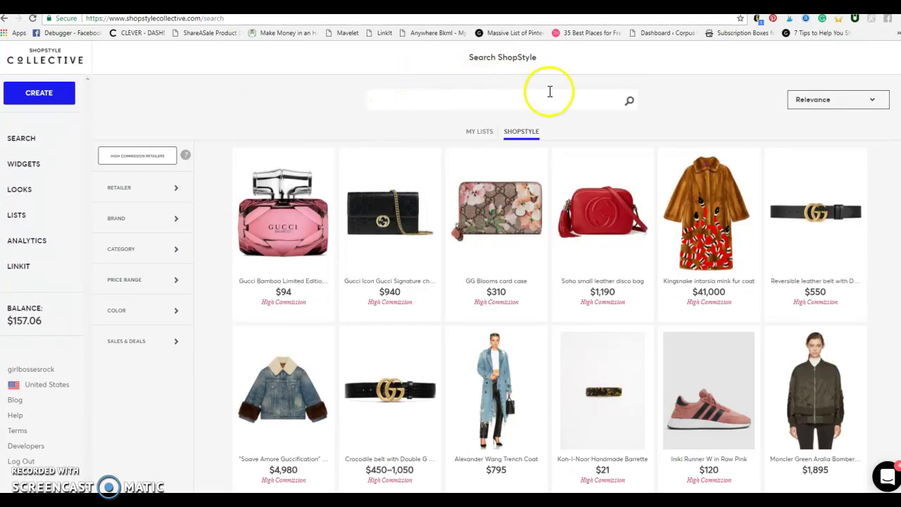
pyautogui.write('purse')
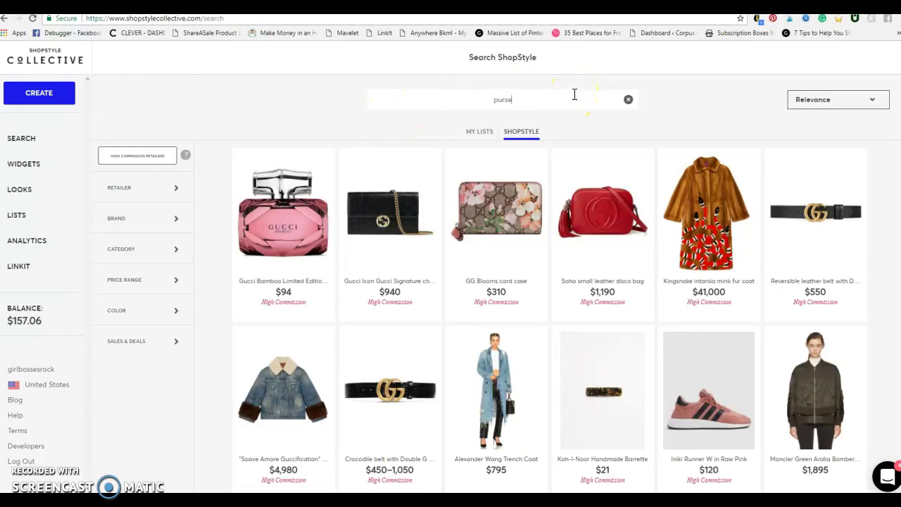
pyautogui.press('Return')
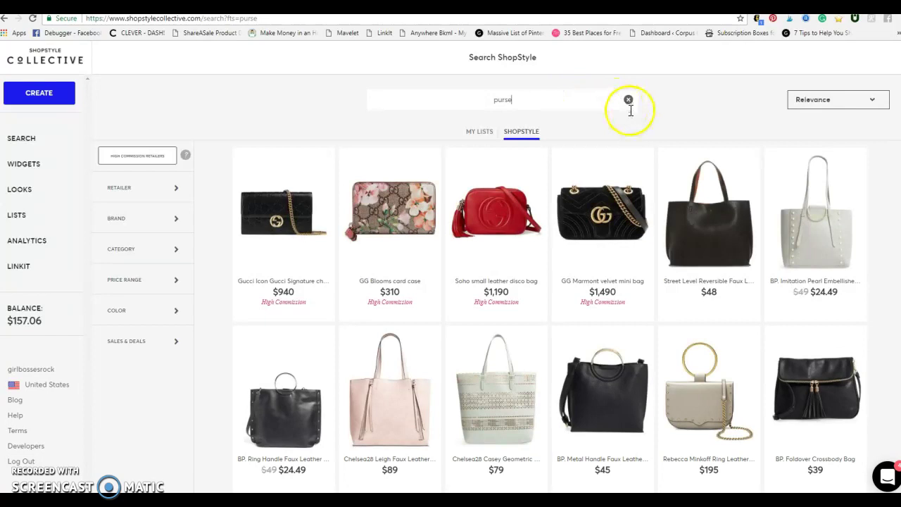
pyautogui.scroll(-6, 609, 255)
pyautogui.scroll(6, 672, 311)
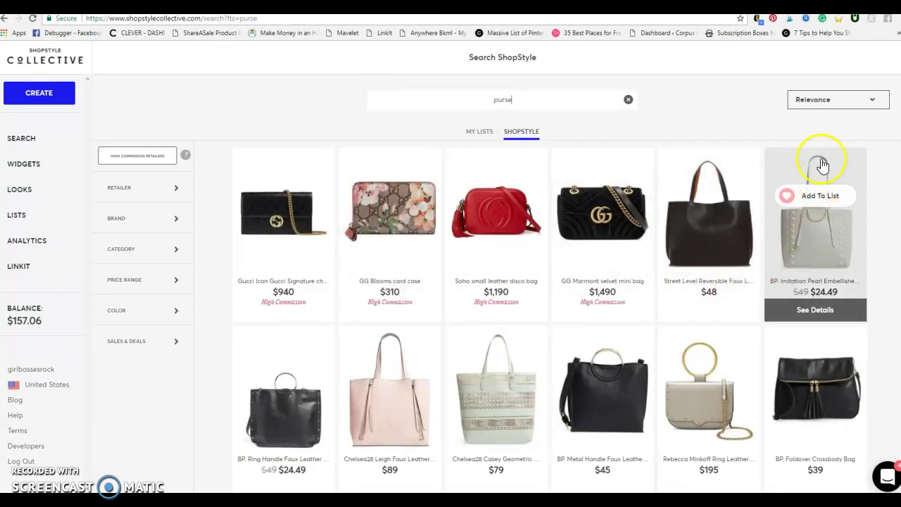
# Sort the purse search results by Lowest Price.
pyautogui.click(811, 101)
pyautogui.click(829, 99)
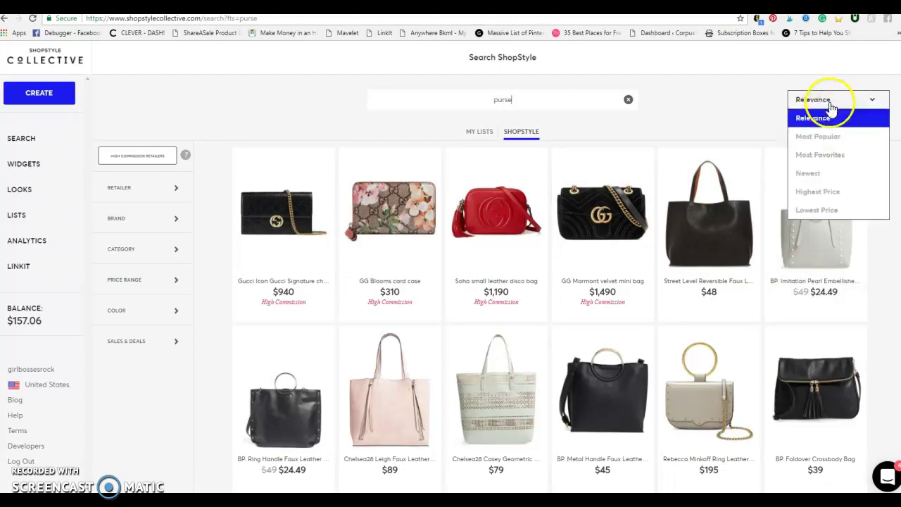
pyautogui.click(818, 213)
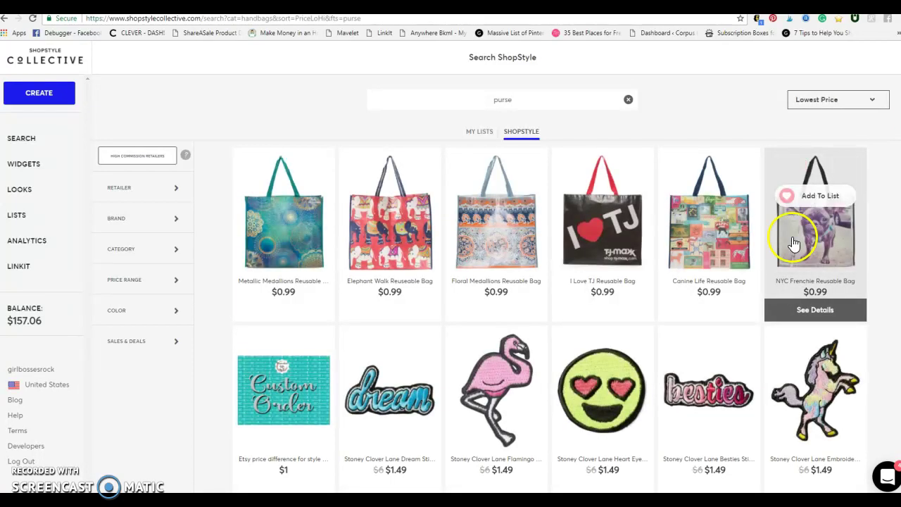
# Open the details of Romwe's Glitter Clutch Chain Bag With Pom Pom and start sharing it to Pinterest.
pyautogui.scroll(-5, 766, 227)
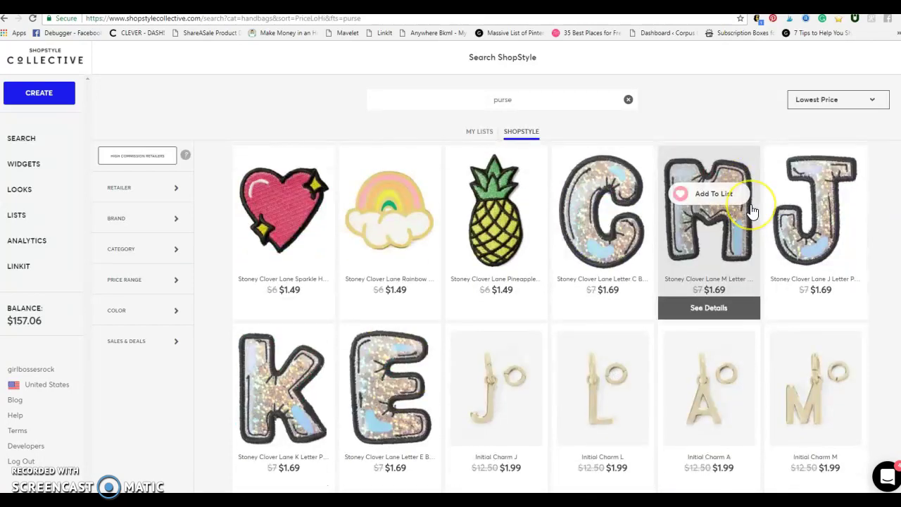
pyautogui.scroll(-10, 752, 211)
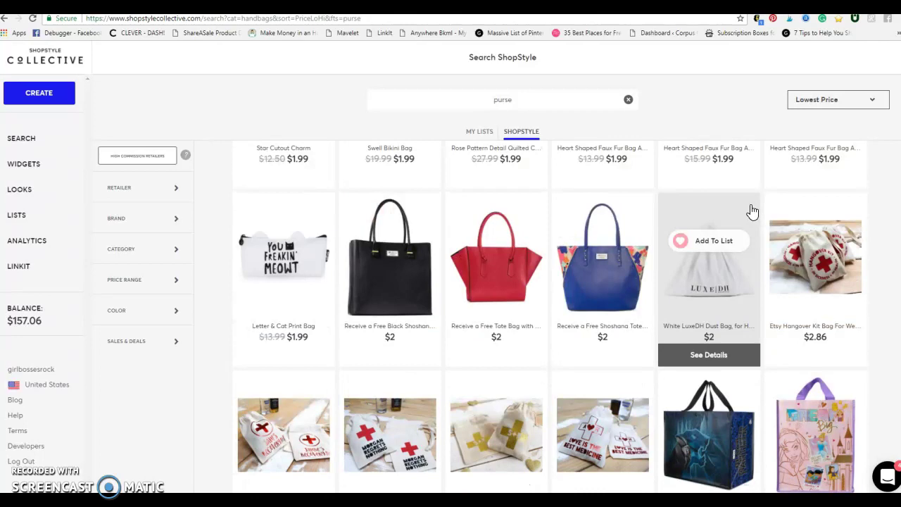
pyautogui.scroll(-10, 752, 211)
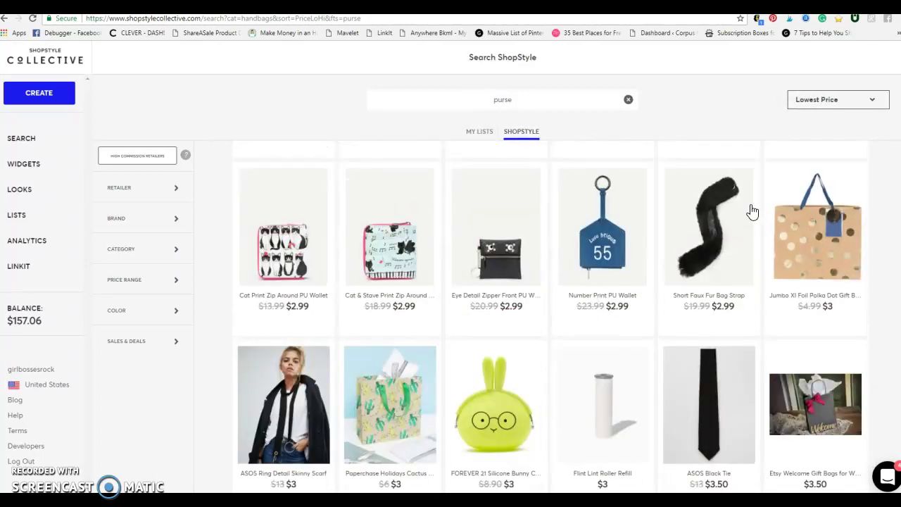
pyautogui.scroll(-10, 643, 268)
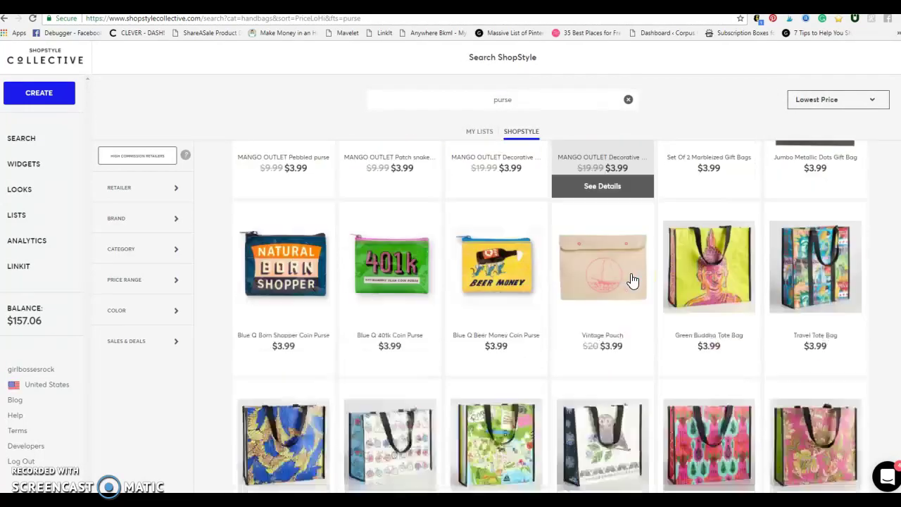
pyautogui.scroll(-10, 632, 280)
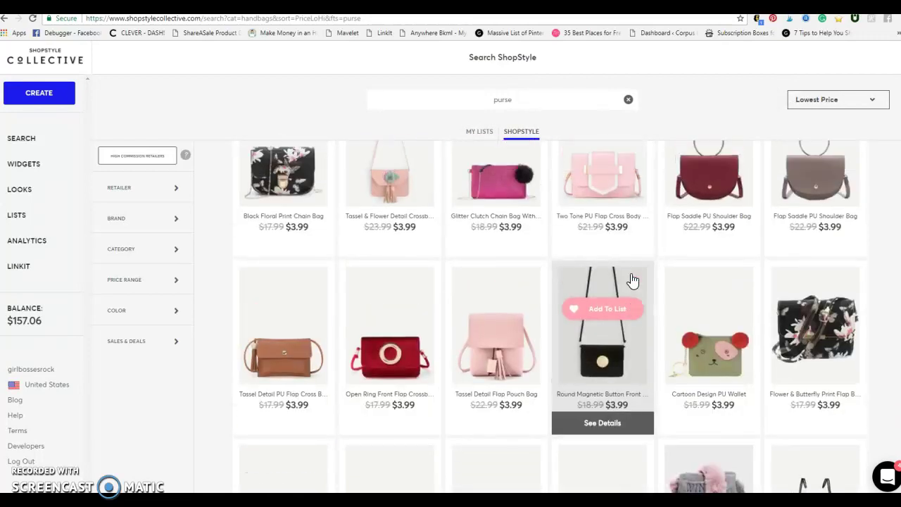
pyautogui.scroll(2, 632, 280)
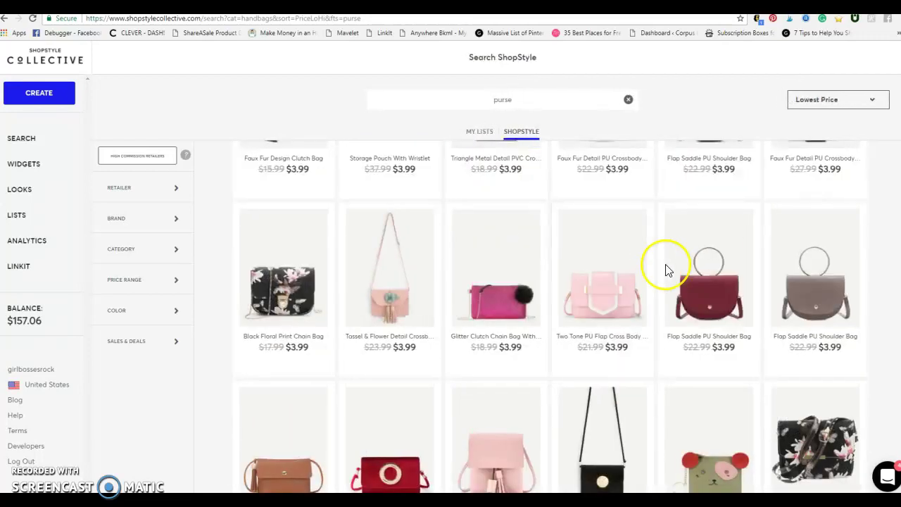
pyautogui.click(498, 318)
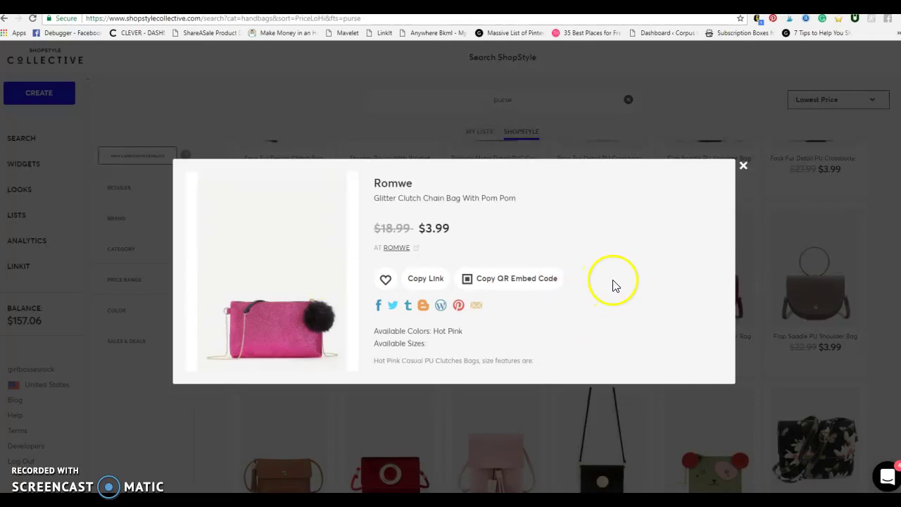
pyautogui.click(458, 307)
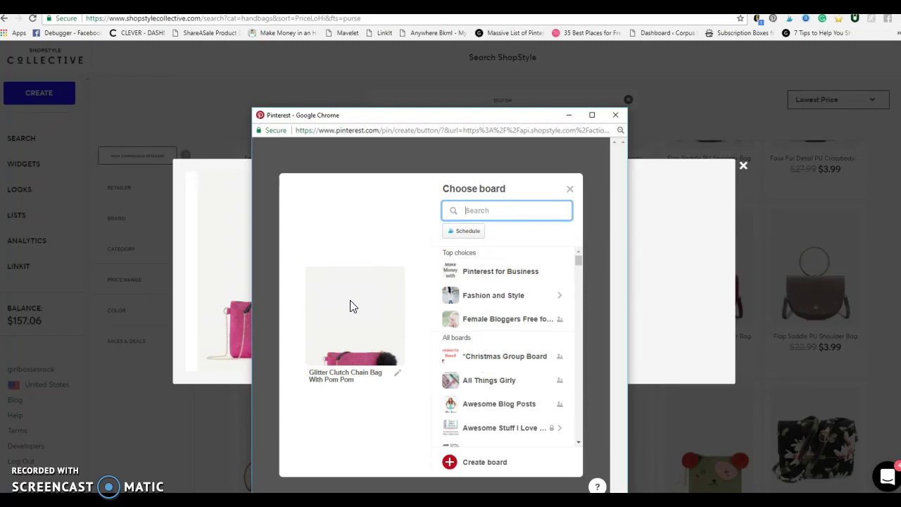
# Begin the pin description with "This would be perfect for a Girl Boss on a Budget night on the town! I'm so loving this" before the product name.
pyautogui.click(398, 374)
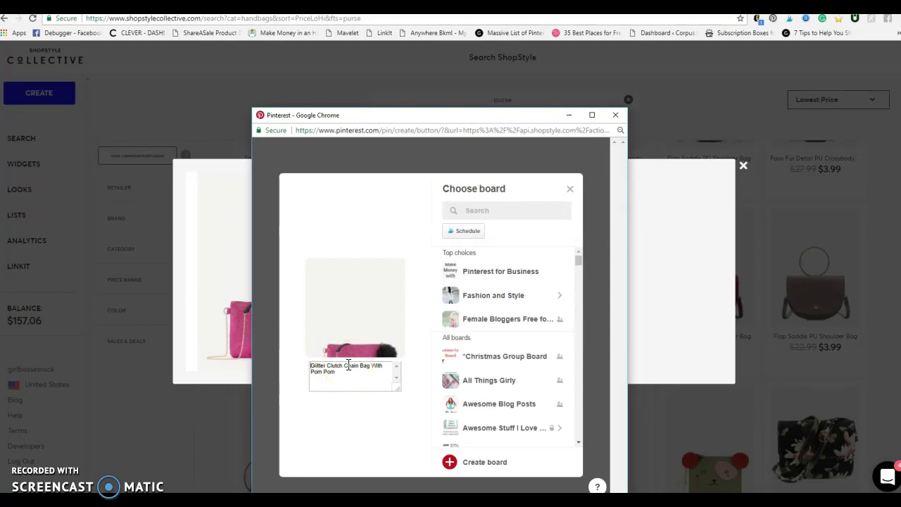
pyautogui.write('This would be ')
pyautogui.write('pGlitter')
pyautogui.press('BackSpace')
pyautogui.press('BackSpace')
pyautogui.write('erfect for a Girl Boss on')
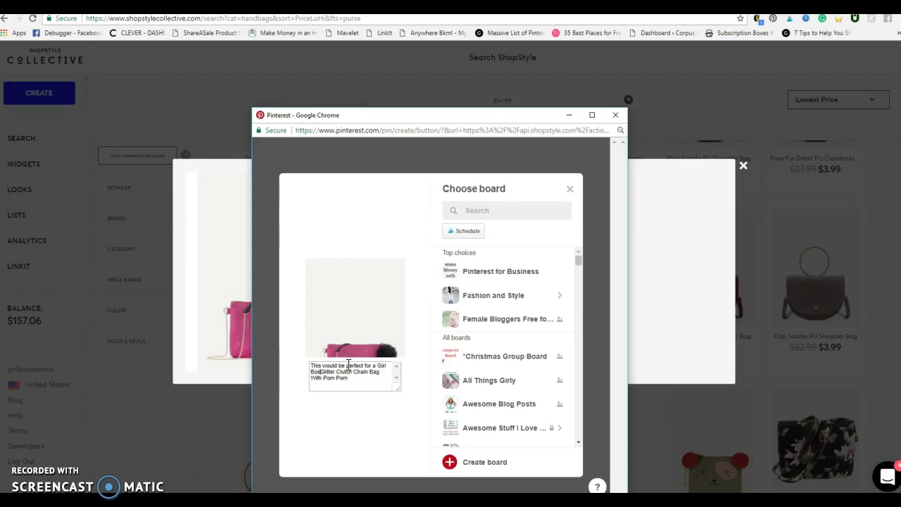
pyautogui.write(' a Bus')
pyautogui.write('get inght on ')
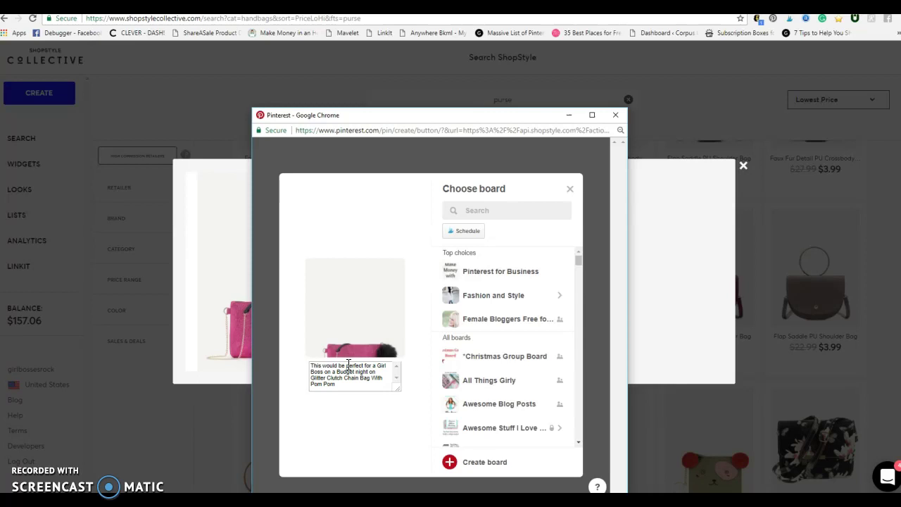
pyautogui.write("the town! I'm so lov")
pyautogui.press('BackSpace')
pyautogui.press('BackSpace')
pyautogui.write('ing this Glitter')
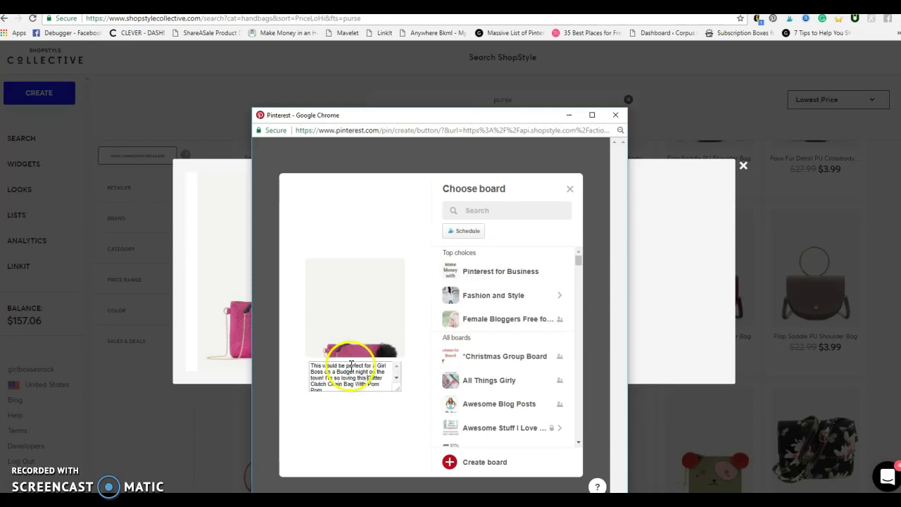
# Remove "Chain Bag With Pom Pom" from the pin description and end it with "! #ad".
pyautogui.click(328, 383)
pyautogui.moveTo(328, 383); pyautogui.dragTo(346, 392)
pyautogui.press('BackSpace')
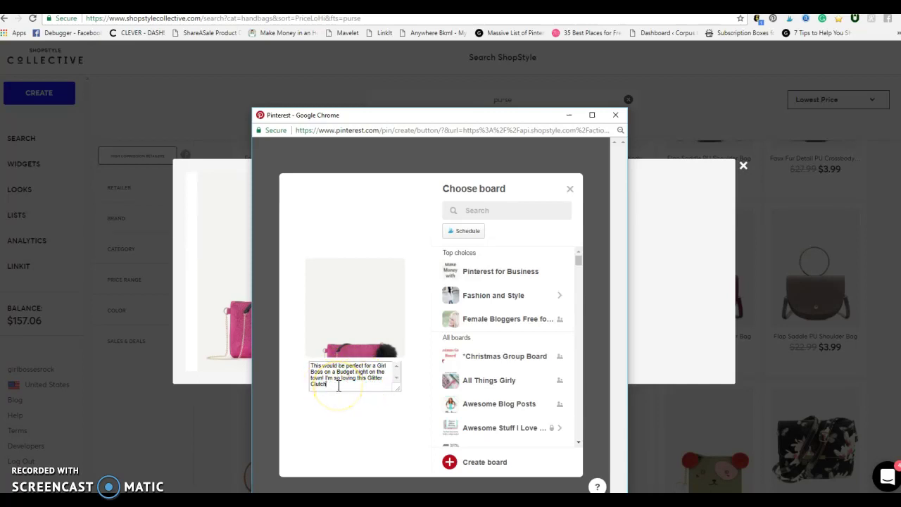
pyautogui.write('! #ad')
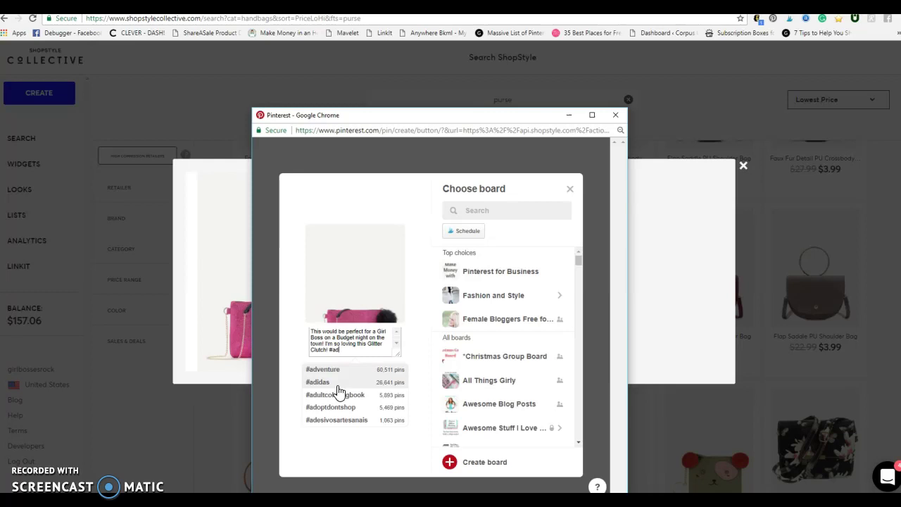
# Add the hashtags #purse, #clutch, #glitter, #glamsquad and #pink to the end of the pin description.
pyautogui.write('#purse')
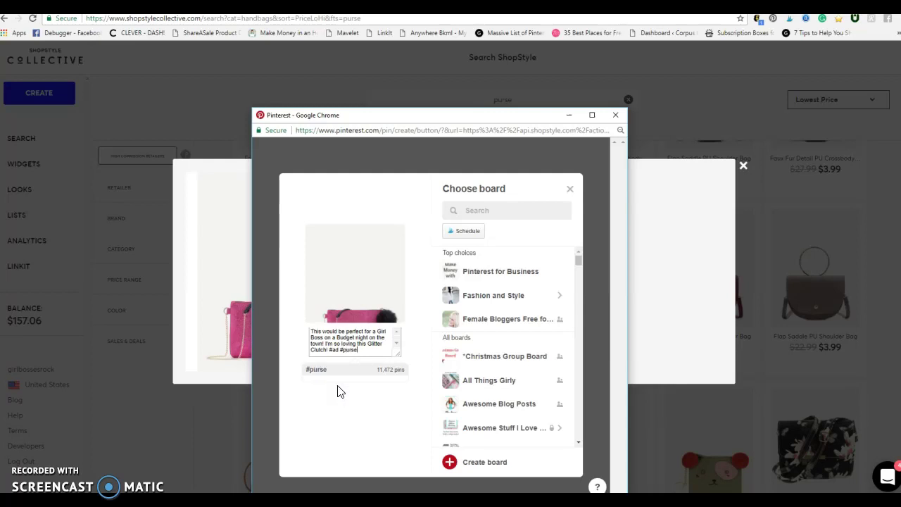
pyautogui.write(' #')
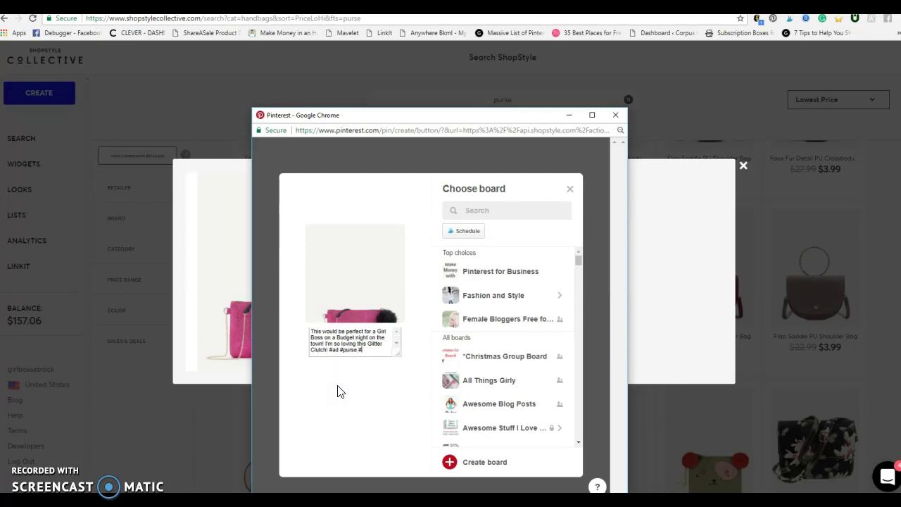
pyautogui.write('clut')
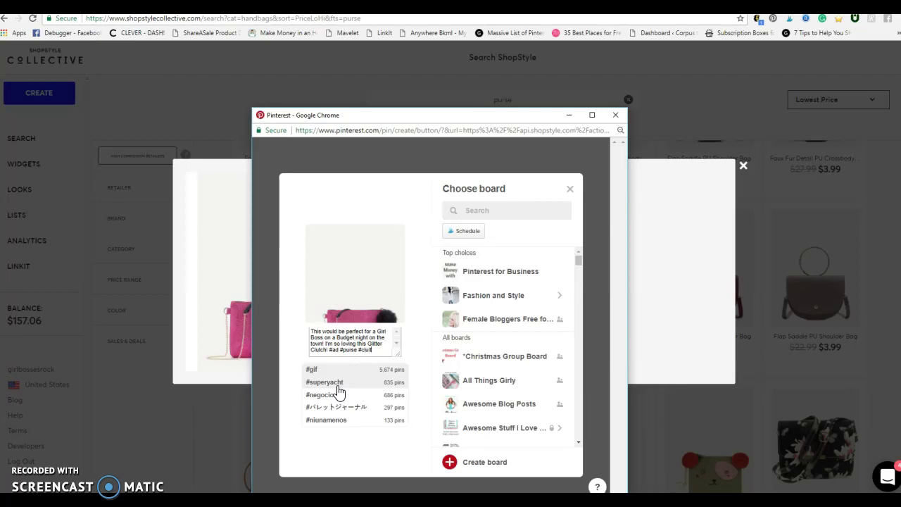
pyautogui.write('ch')
pyautogui.click(342, 373)
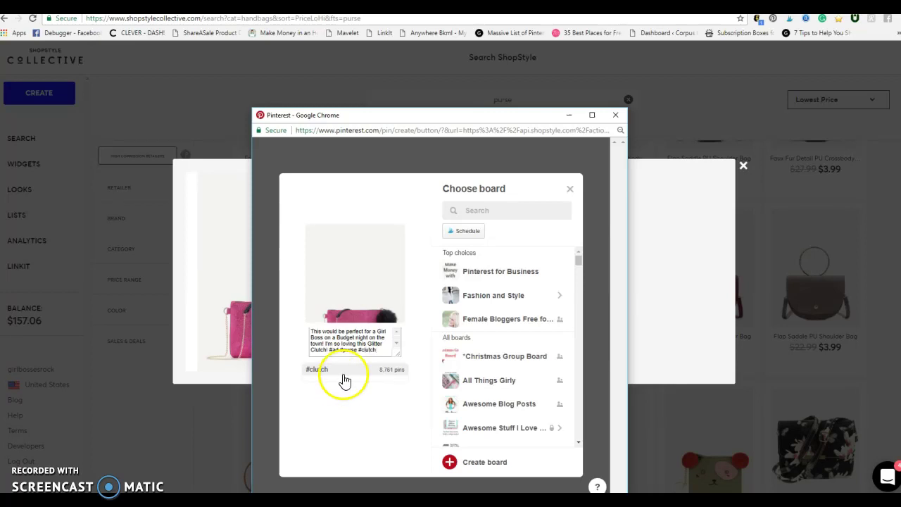
pyautogui.click(392, 361)
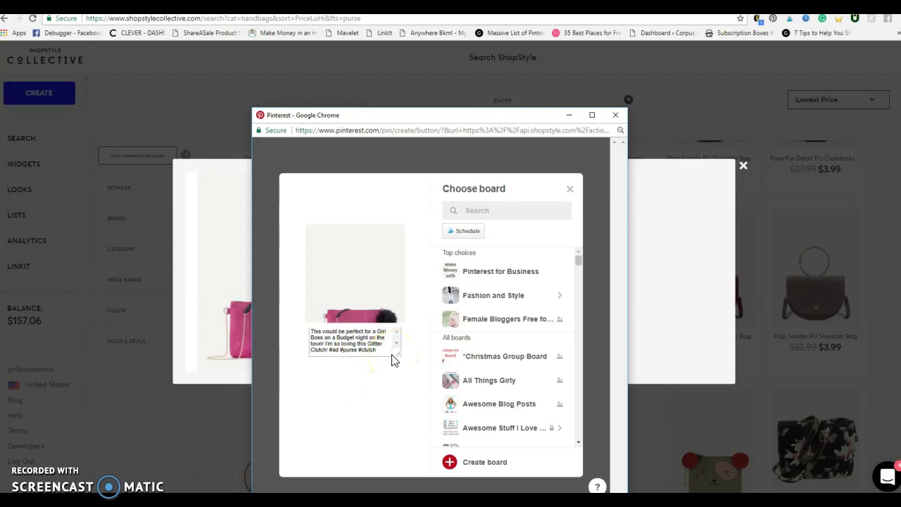
pyautogui.write('#glitter')
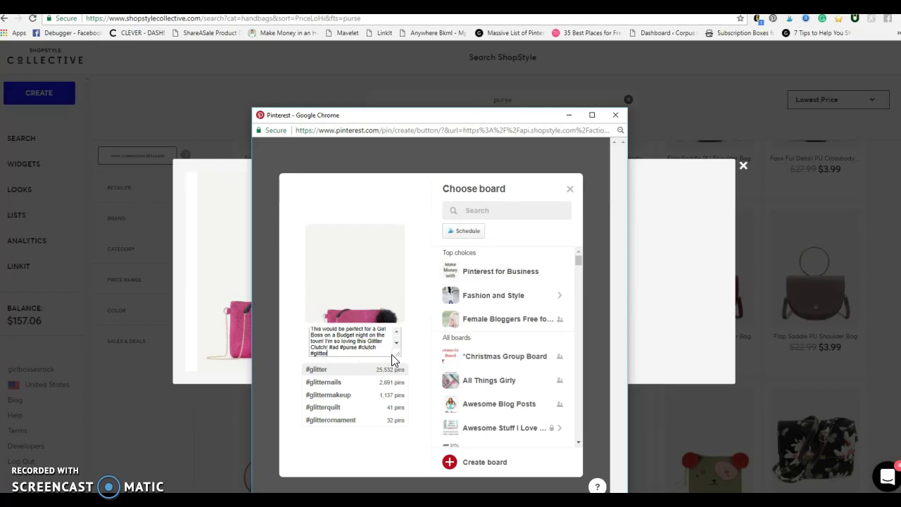
pyautogui.write('r #glam')
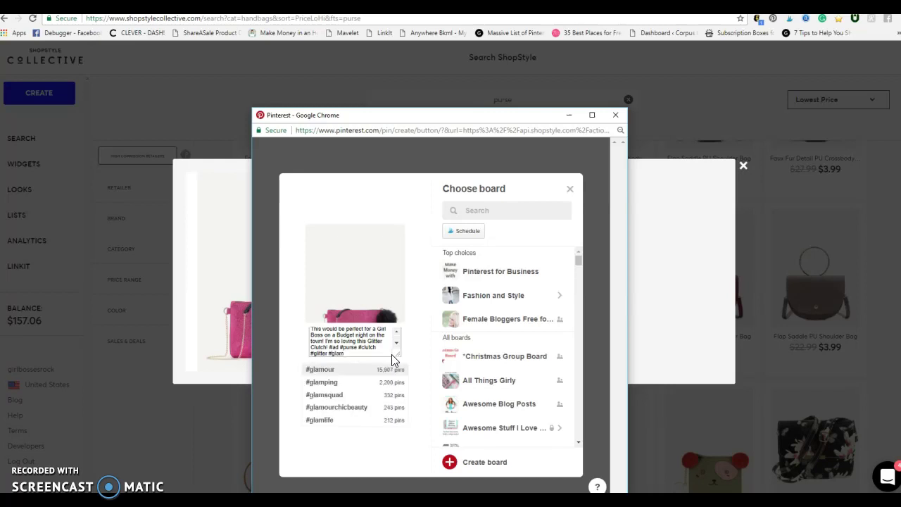
pyautogui.click(345, 396)
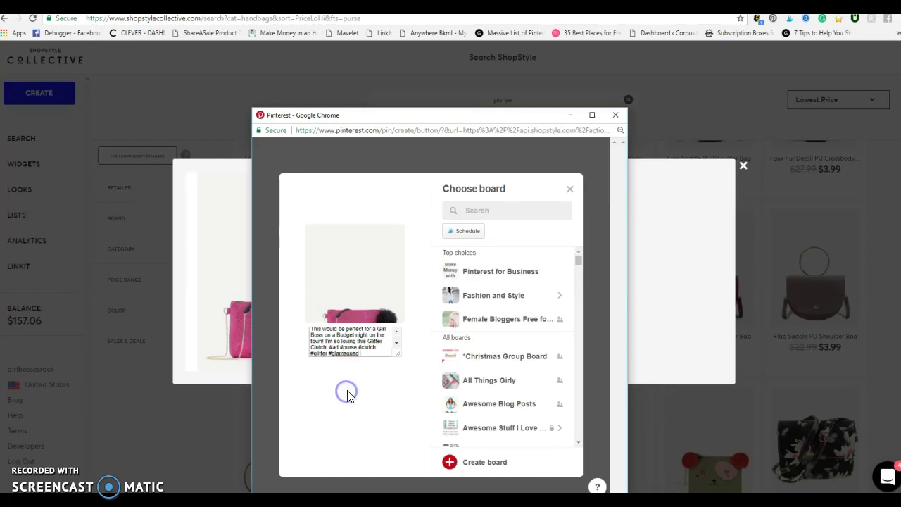
pyautogui.write('#pink')
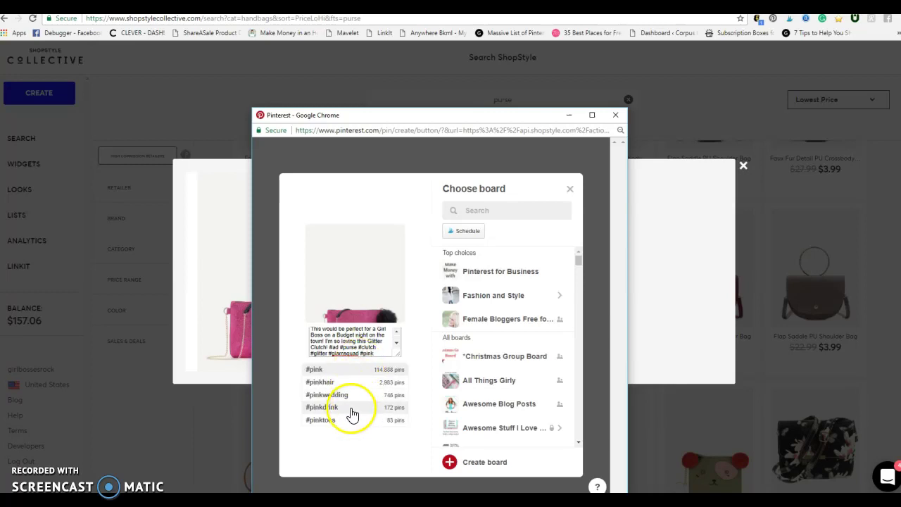
pyautogui.click(344, 372)
pyautogui.click(384, 348)
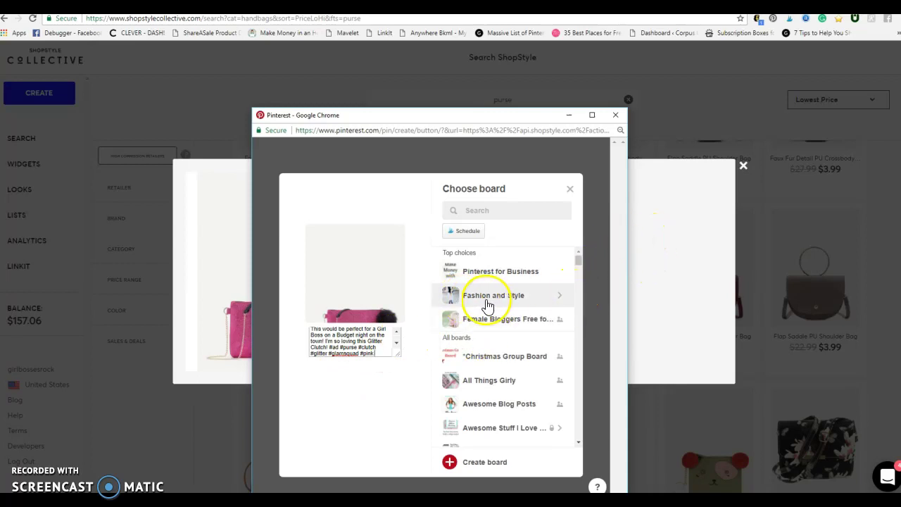
# Save the pin to the Budget Fashion section of the Fashion and Style board and switch to the Pinterest profile page.
pyautogui.click(556, 297)
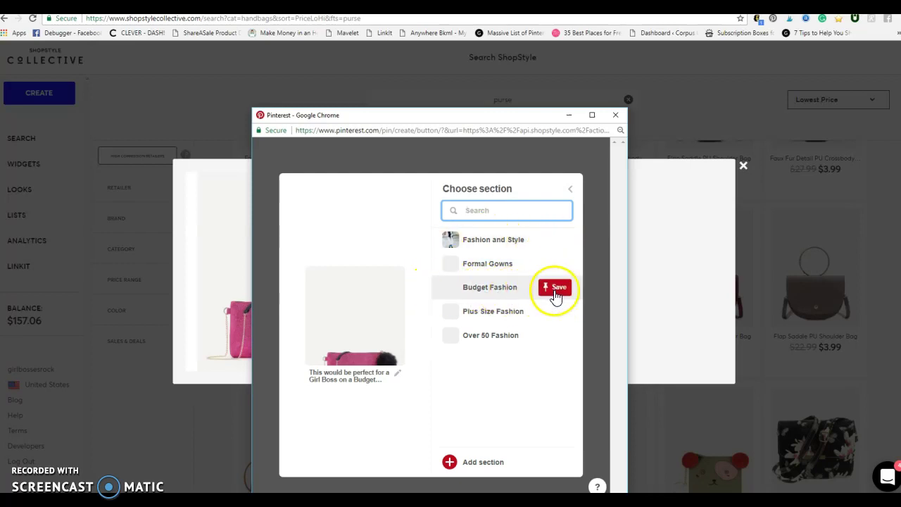
pyautogui.click(556, 290)
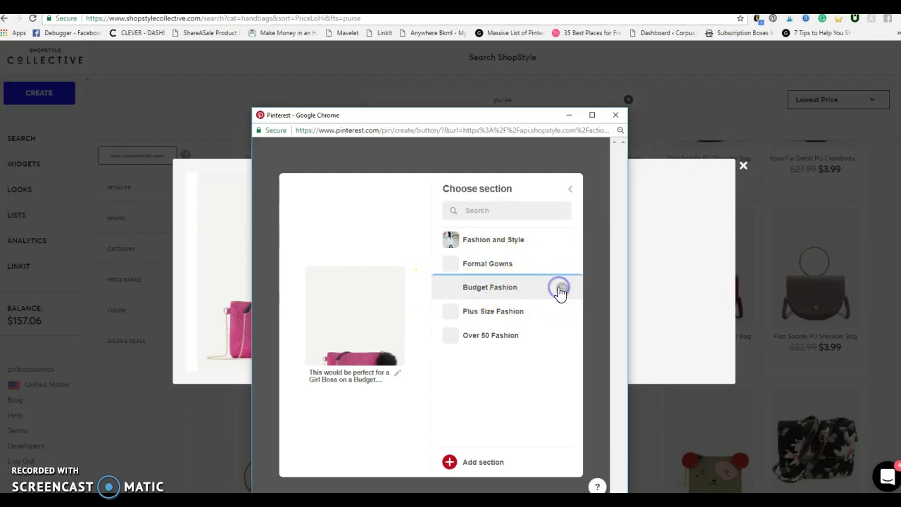
pyautogui.click(344, 415)
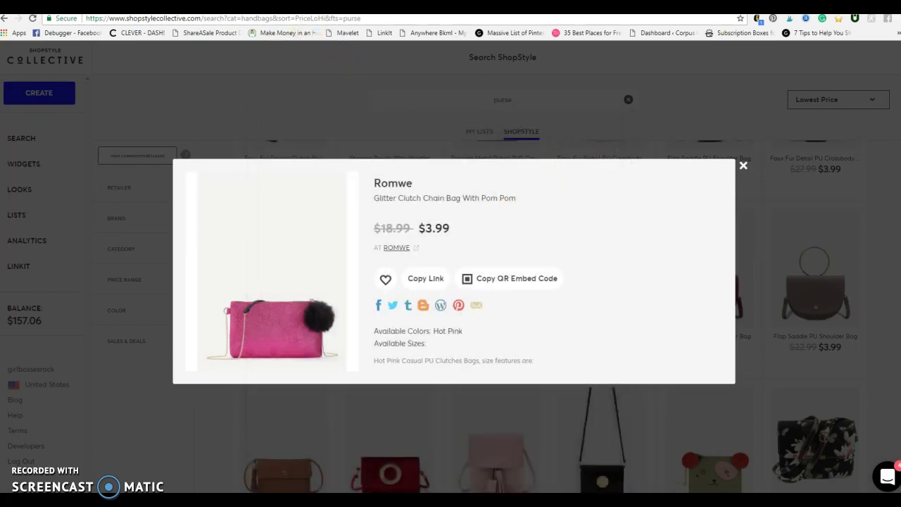
pyautogui.click(102, 7)
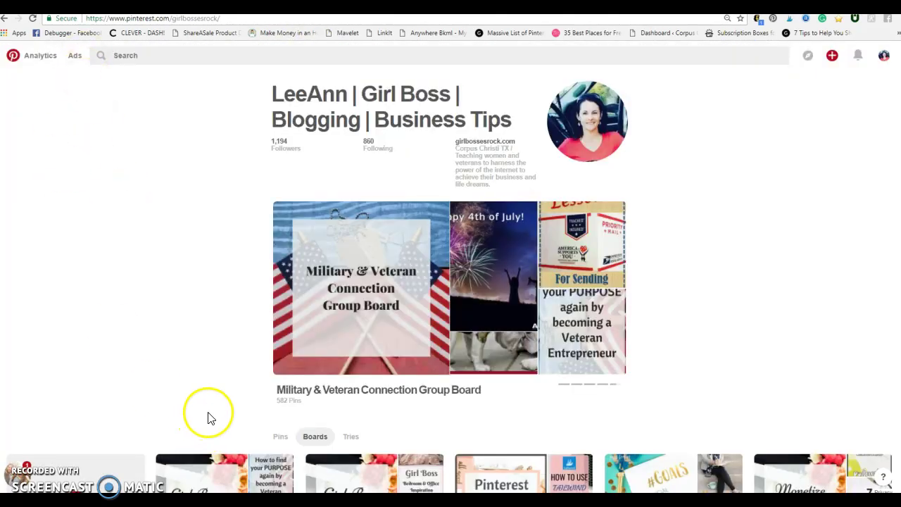
# Open the Budget Fashion section of the Fashion and Style board from the profile's boards.
pyautogui.scroll(-4, 253, 416)
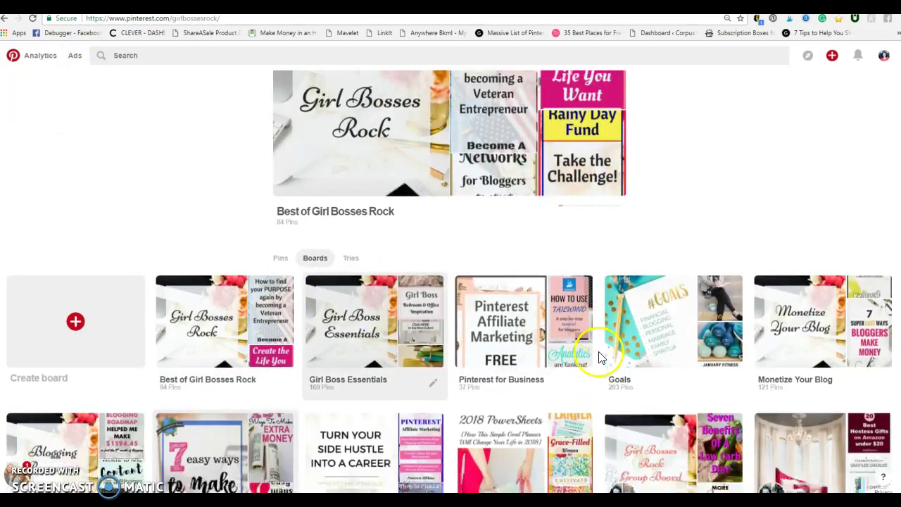
pyautogui.scroll(-3, 602, 356)
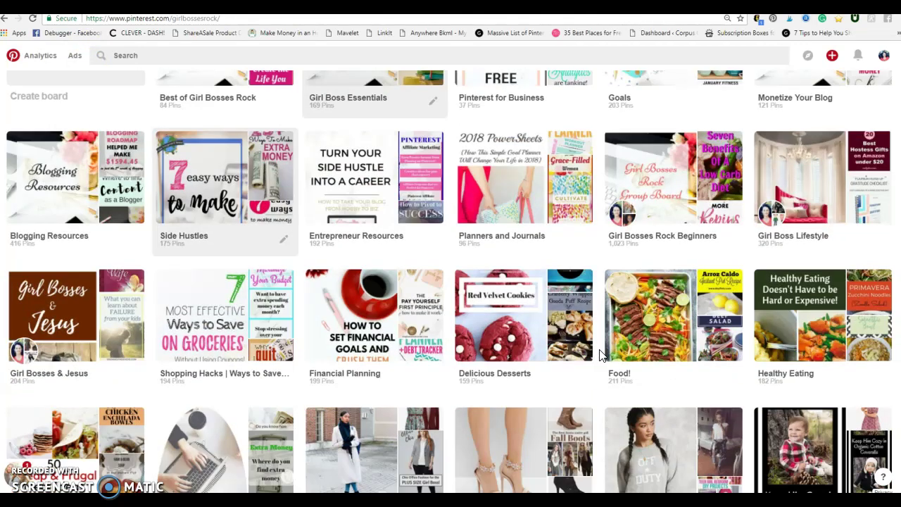
pyautogui.scroll(-1, 600, 355)
pyautogui.click(371, 416)
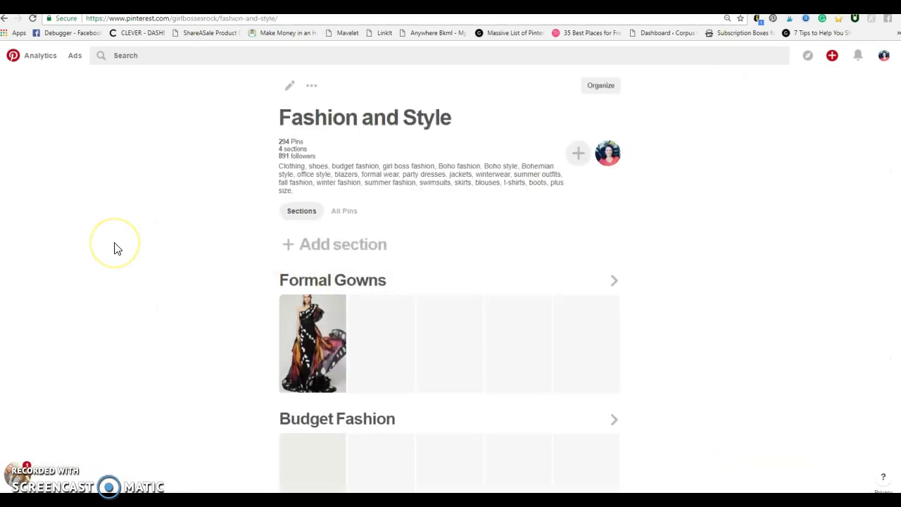
pyautogui.scroll(-2, 133, 252)
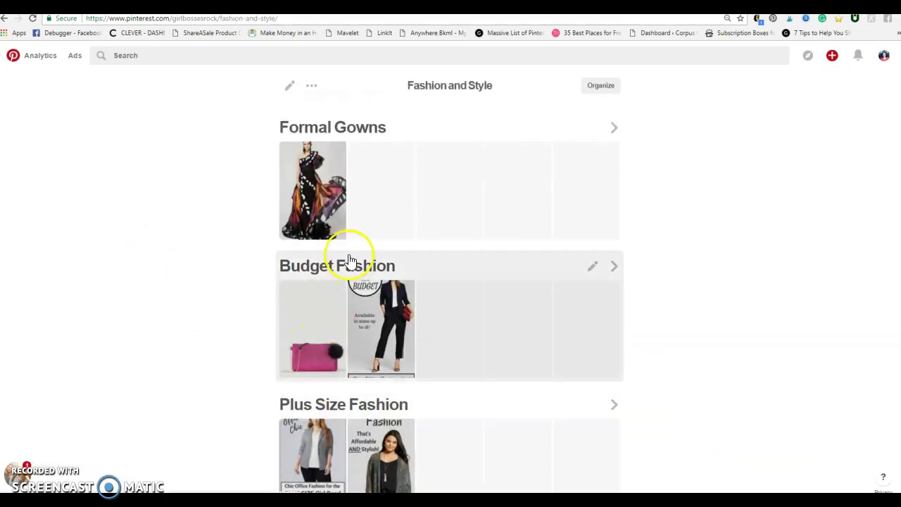
pyautogui.click(349, 259)
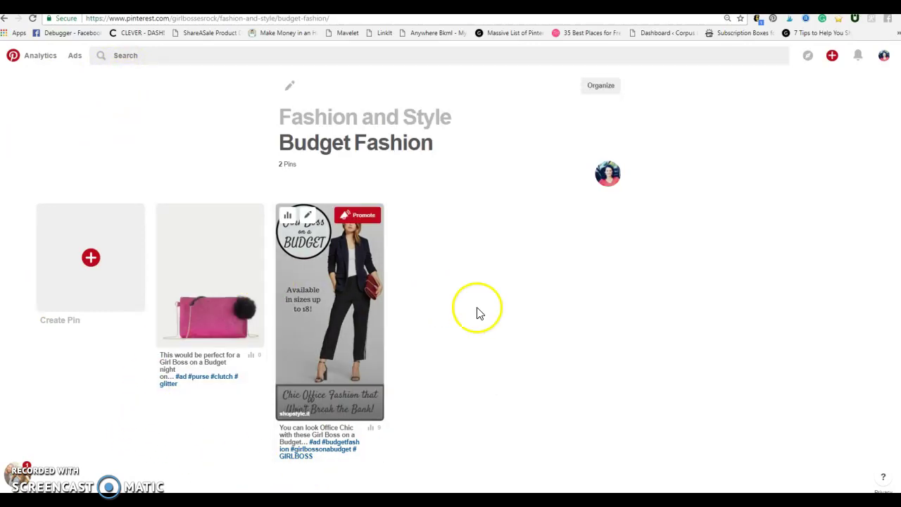
# Test the pink clutch pin's link by visiting the Romwe product page, dismissing its pop-ups, and close the page after reviewing it.
pyautogui.click(211, 313)
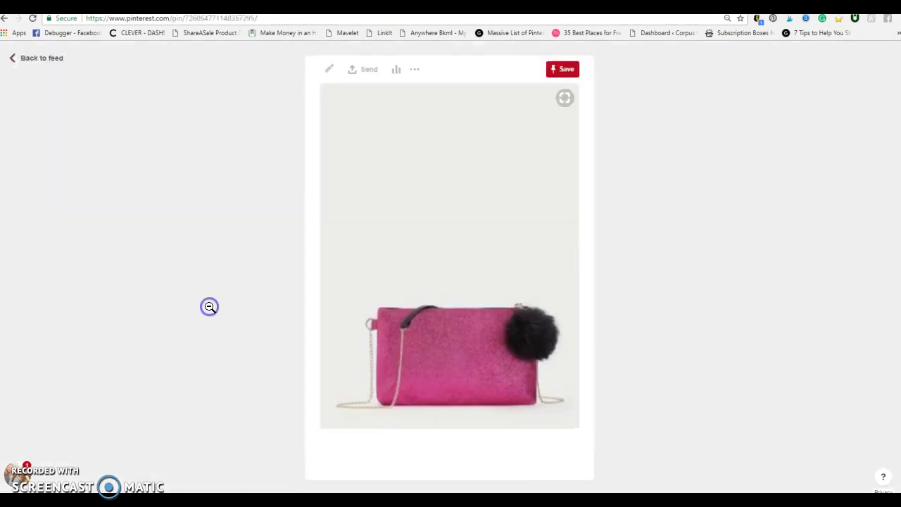
pyautogui.click(466, 285)
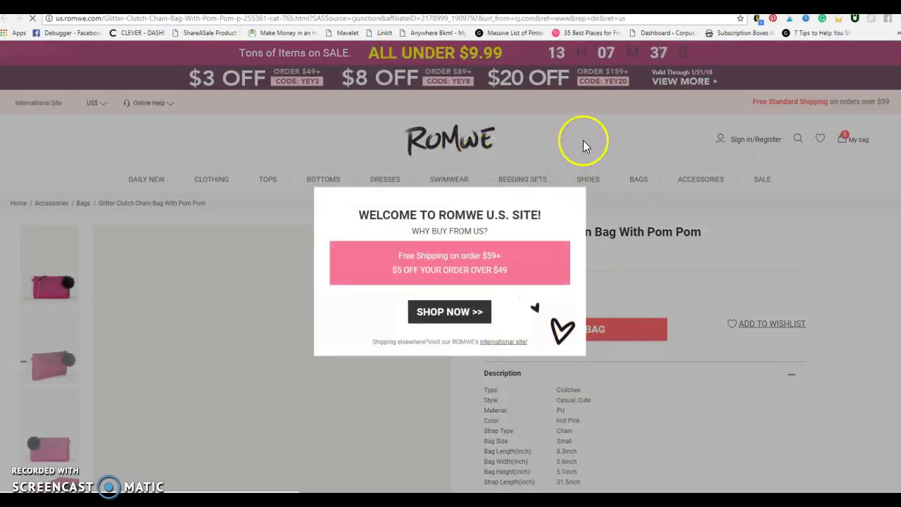
pyautogui.click(445, 320)
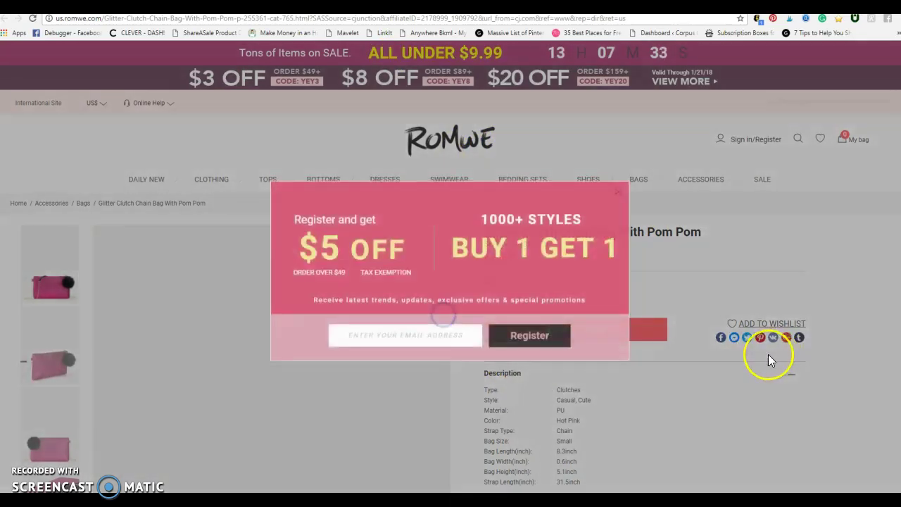
pyautogui.click(619, 197)
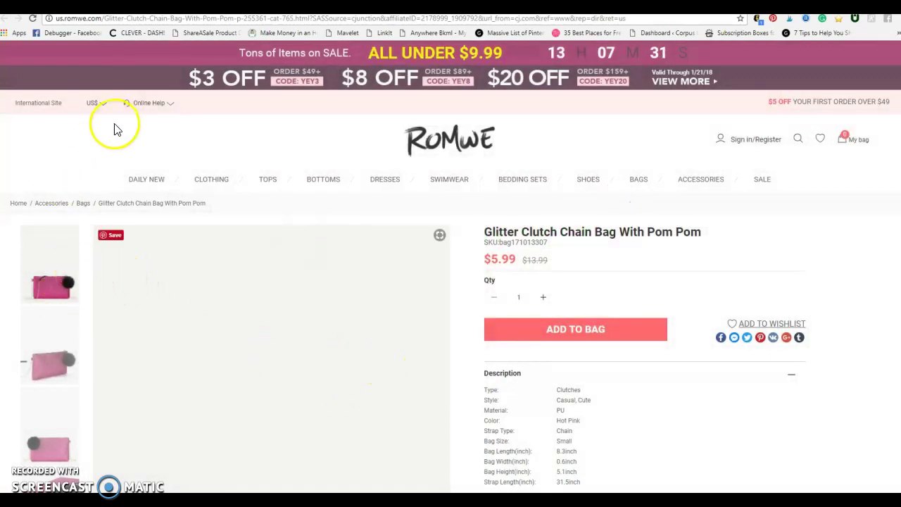
pyautogui.scroll(-2, 556, 320)
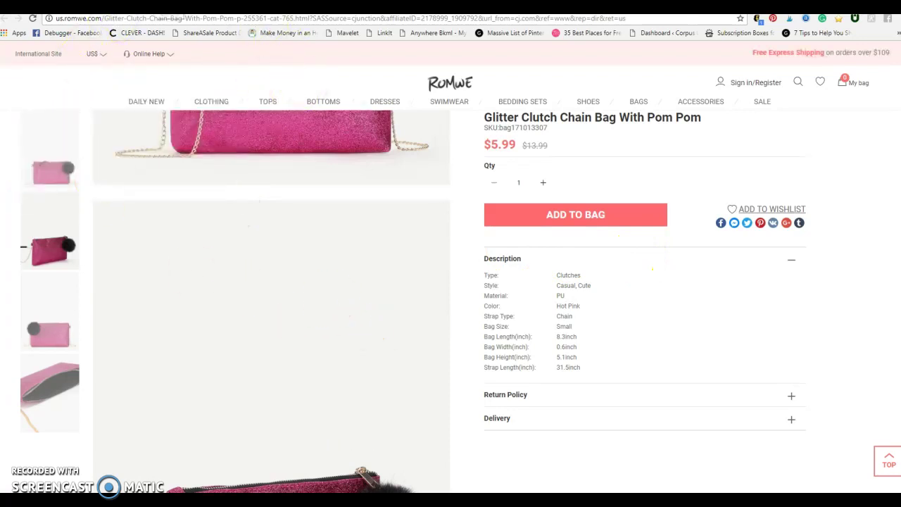
pyautogui.hotkey('ctrl', 'w')
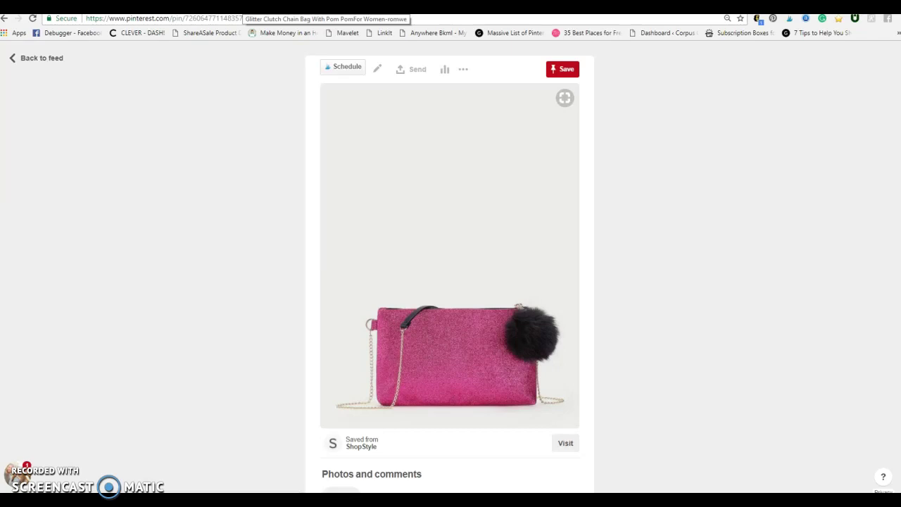
# Return to the ShopStyle Collective purse search, close the glitter clutch's details and browse further low-priced purses.
pyautogui.click(29, 60)
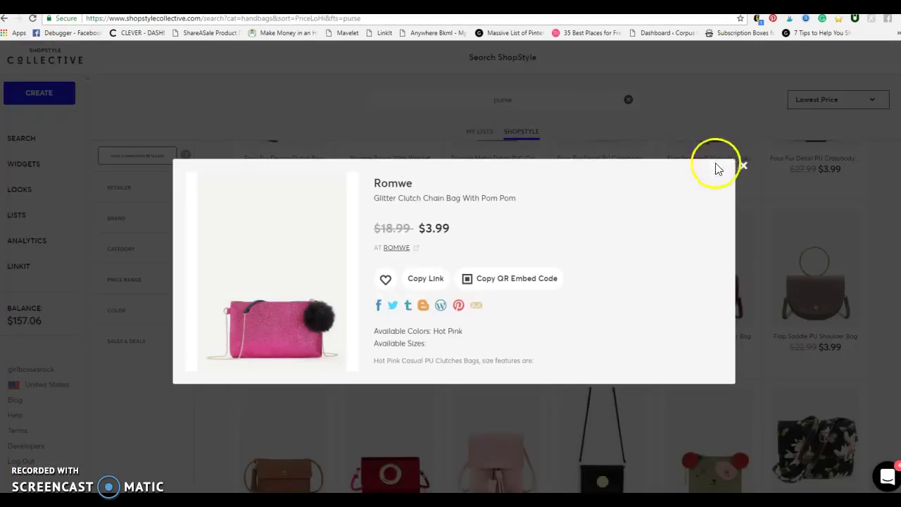
pyautogui.click(743, 166)
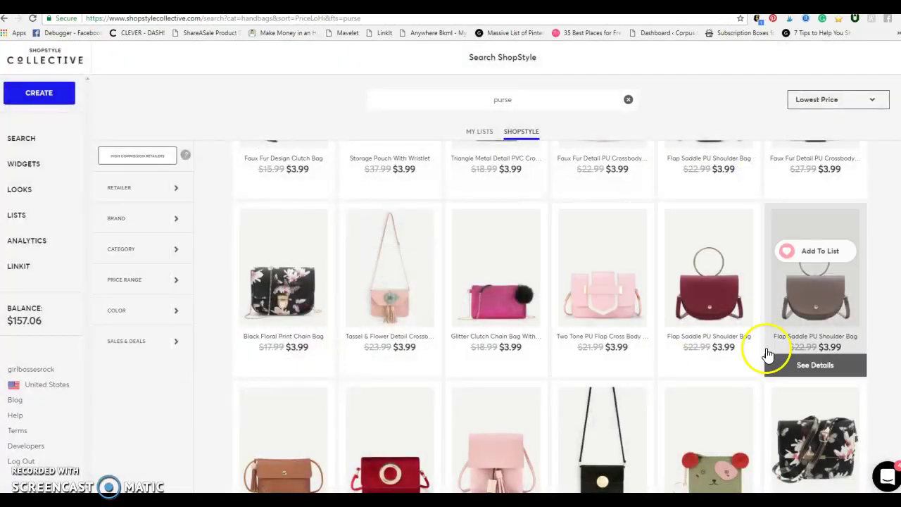
pyautogui.scroll(-3, 519, 331)
pyautogui.scroll(-1, 533, 324)
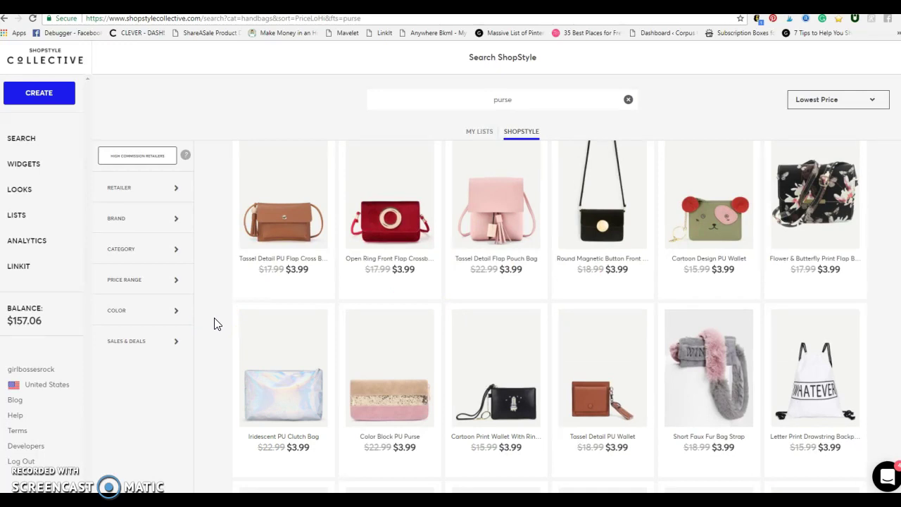
pyautogui.moveTo(245, 335)
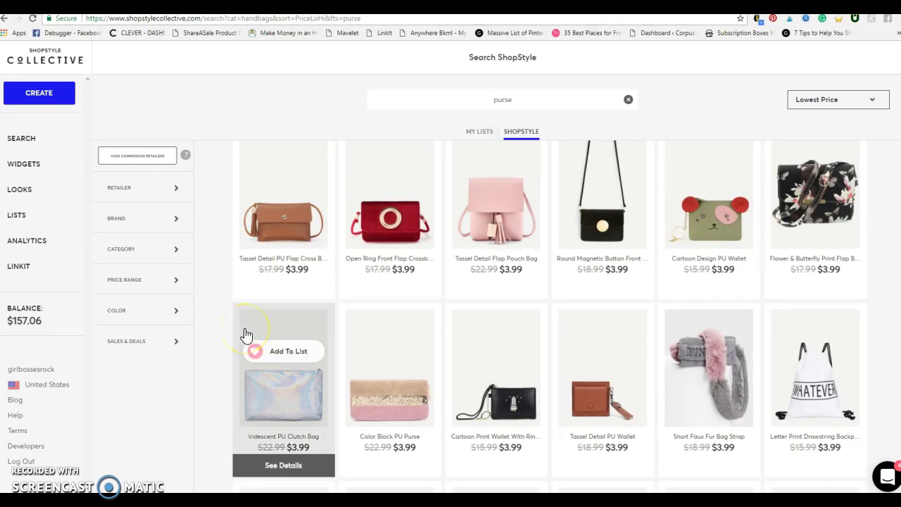